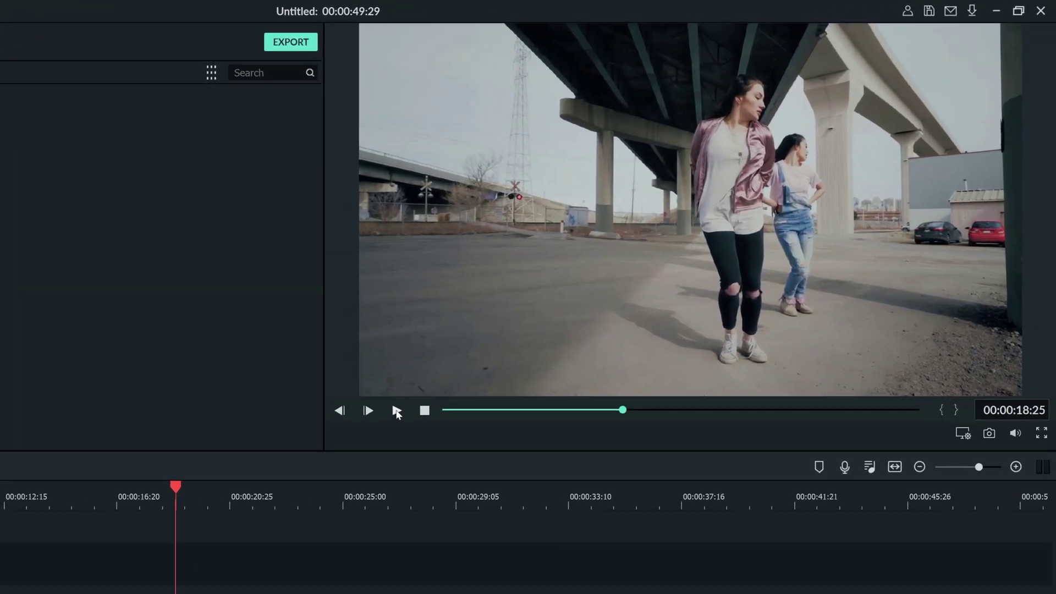
- Play the finished 12-second dance edit in the preview to watch its transitions
click(396, 410)
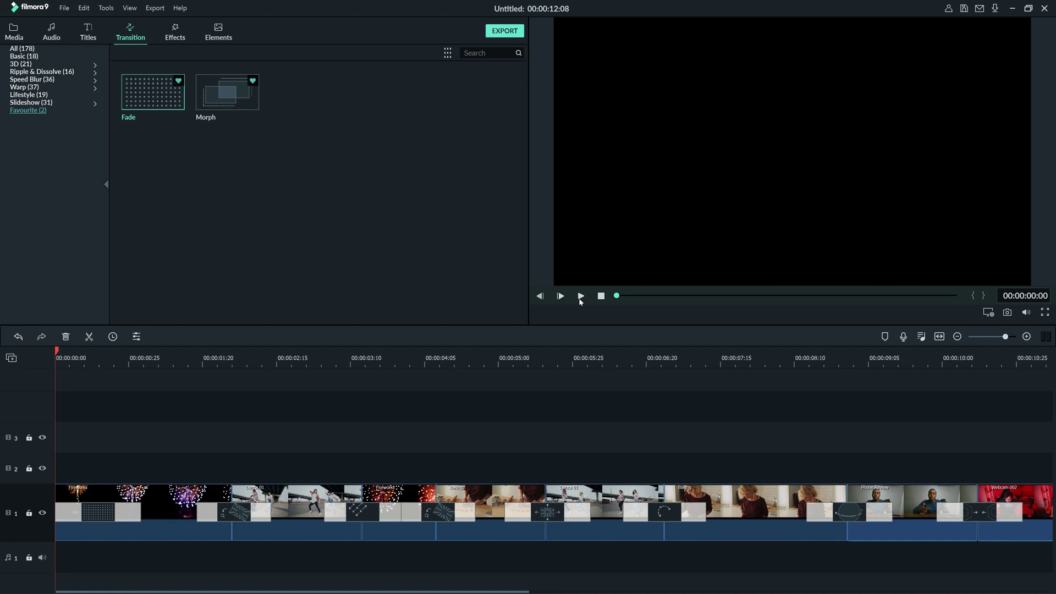
- Play the mixed-clip project from its fireworks clip in the preview player
click(580, 298)
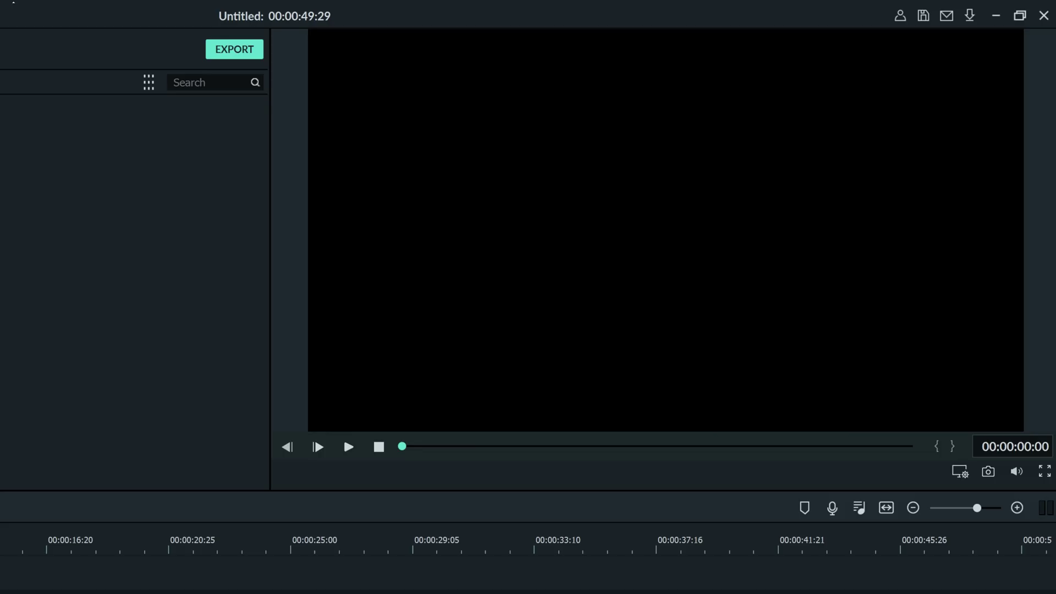
- Play the dance project, then drag Fade onto the first clip's start and last clip's end
click(349, 446)
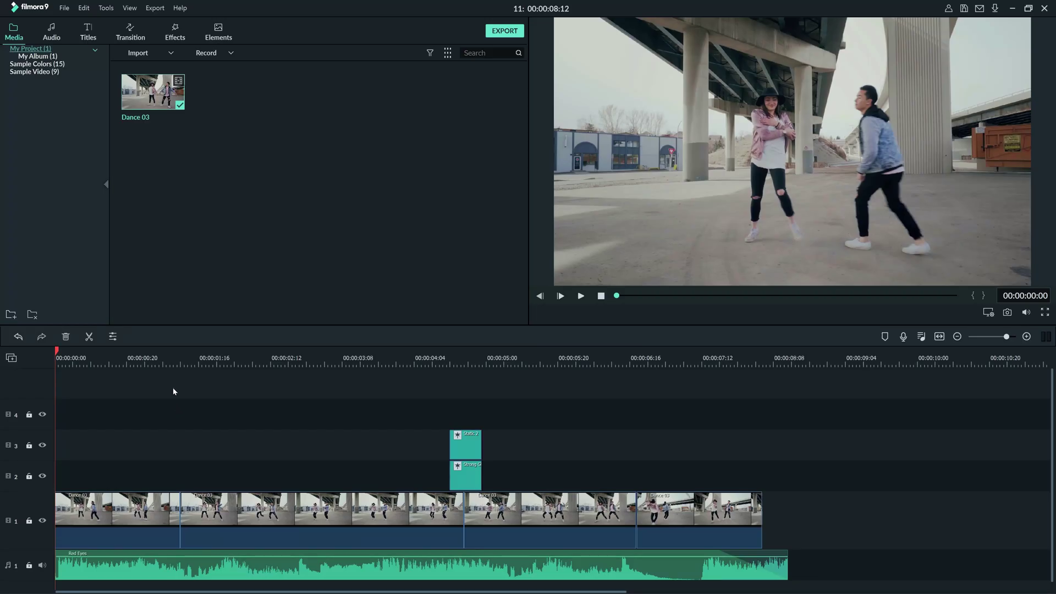
click(131, 33)
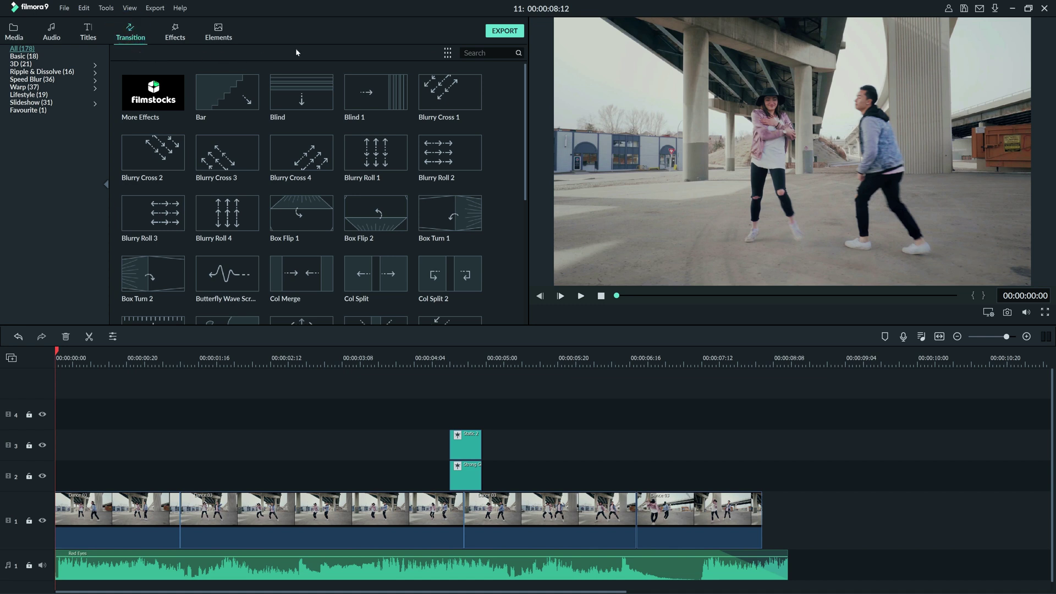
click(473, 52)
text(fade)
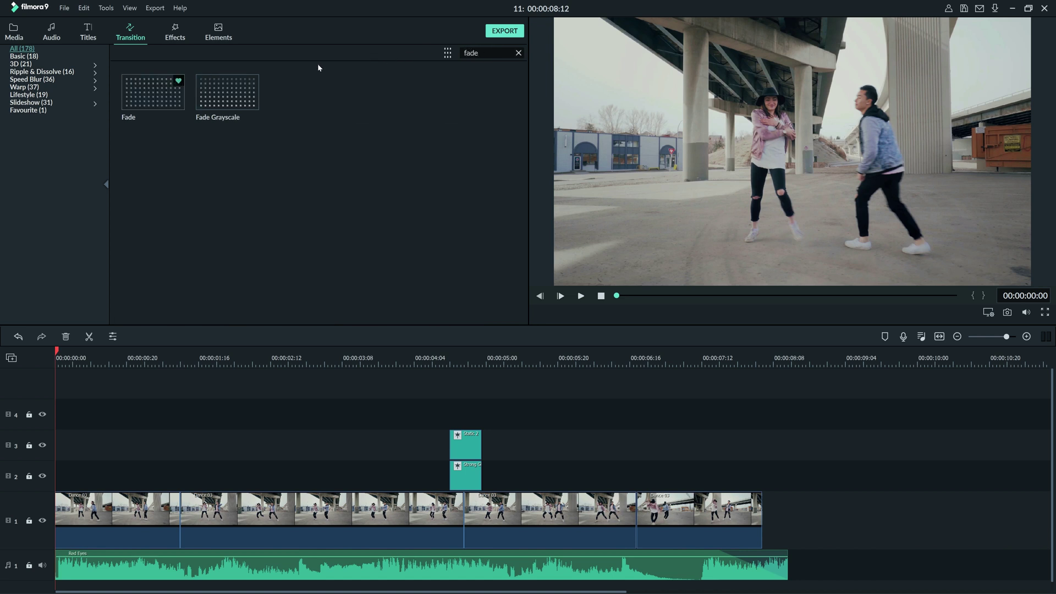
drag(164, 98, 63, 522)
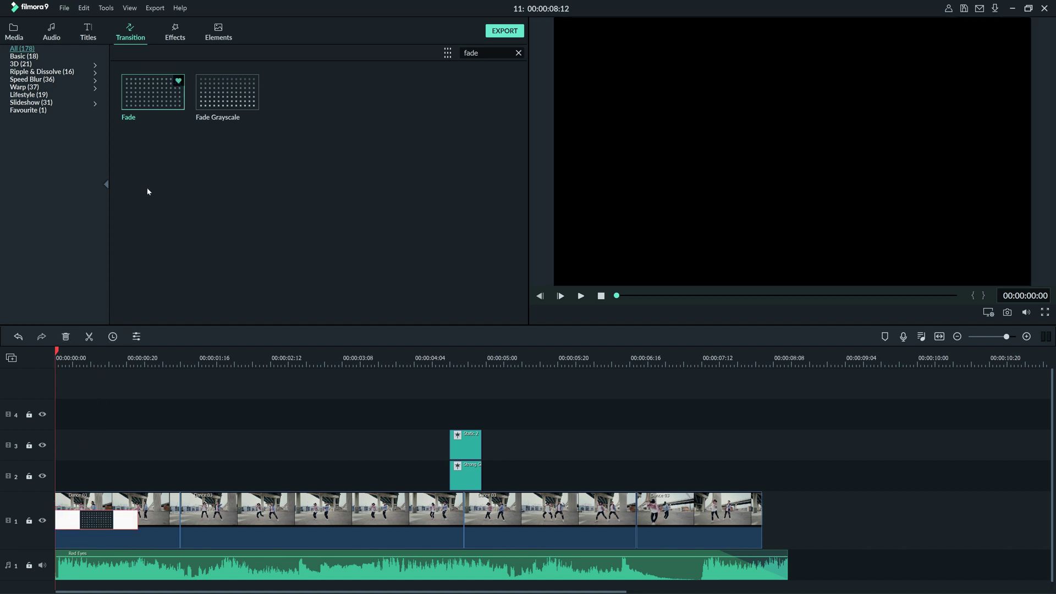
drag(178, 99, 755, 520)
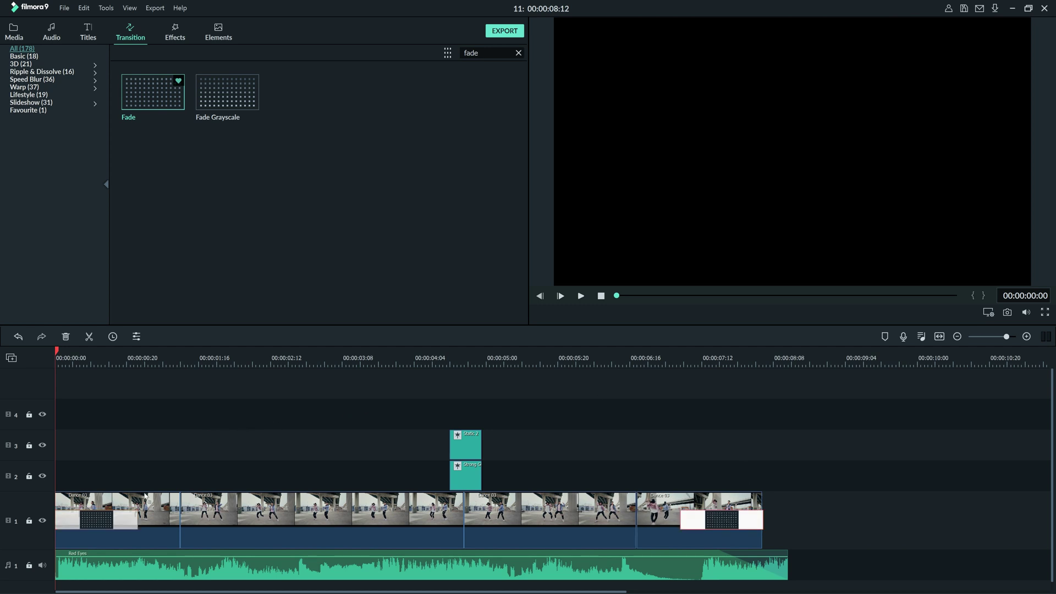
- Lower the opening Fade to 00:00:00:20, apply that duration to all transitions, and confirm
double_click(114, 517)
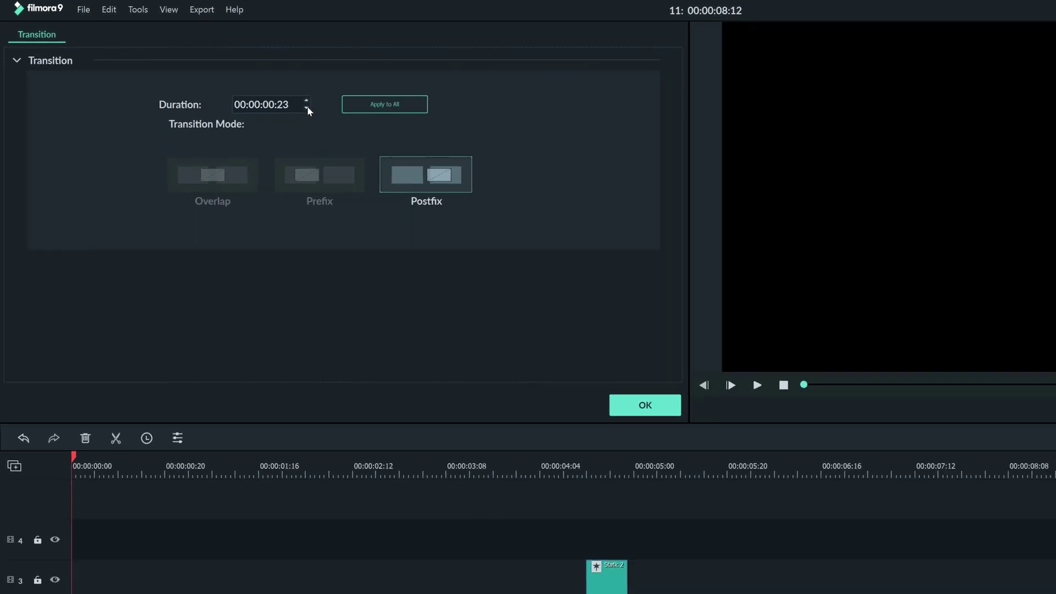
click(307, 108)
click(307, 108)
click(307, 108)
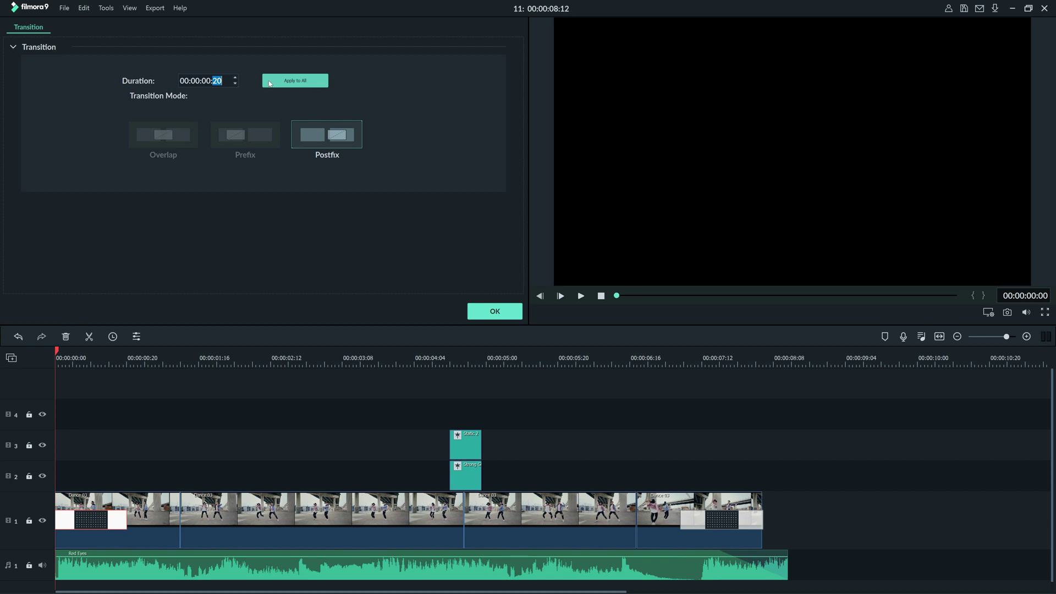
click(269, 83)
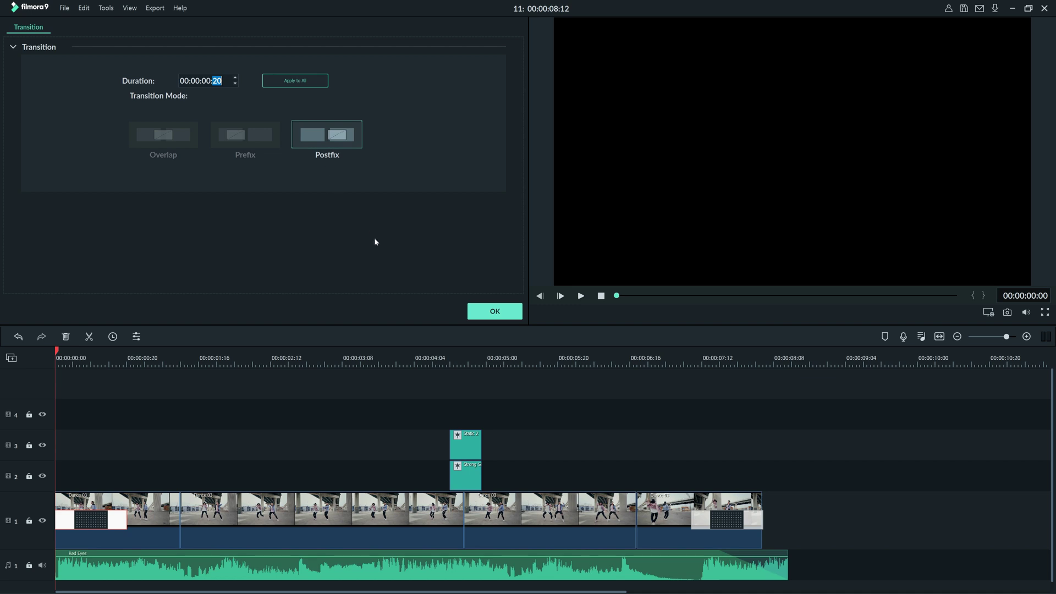
click(477, 311)
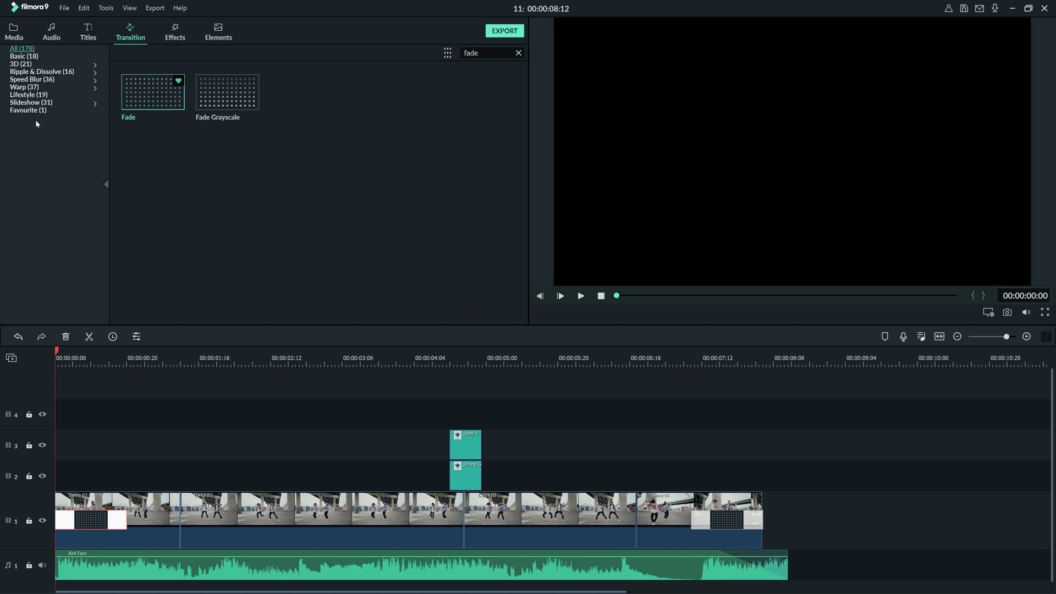
- Drag Warp's Shift Zoom 1 onto the cut before the last dance clip and play it
click(30, 88)
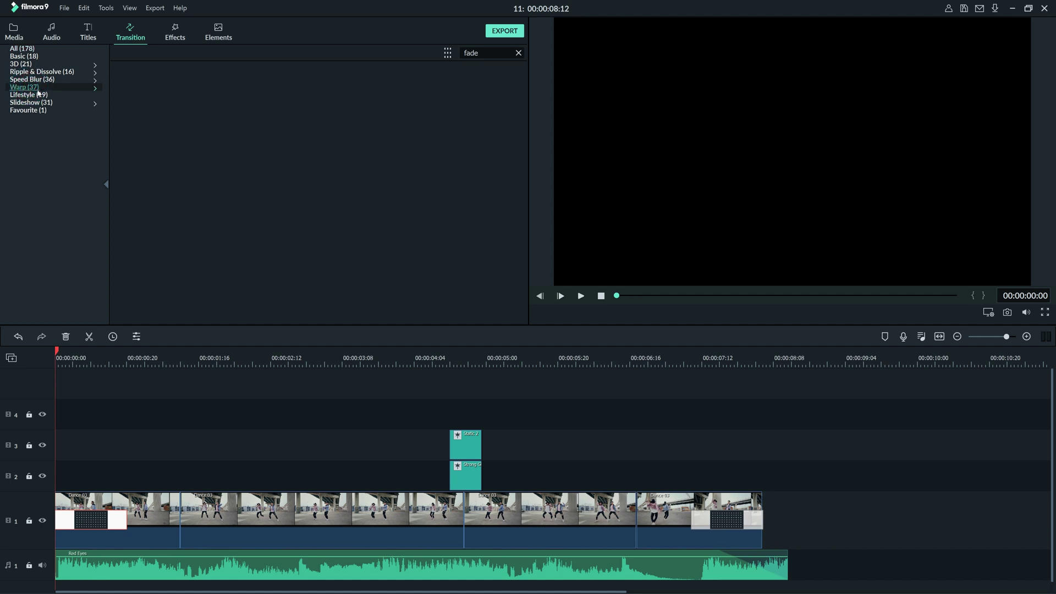
click(519, 52)
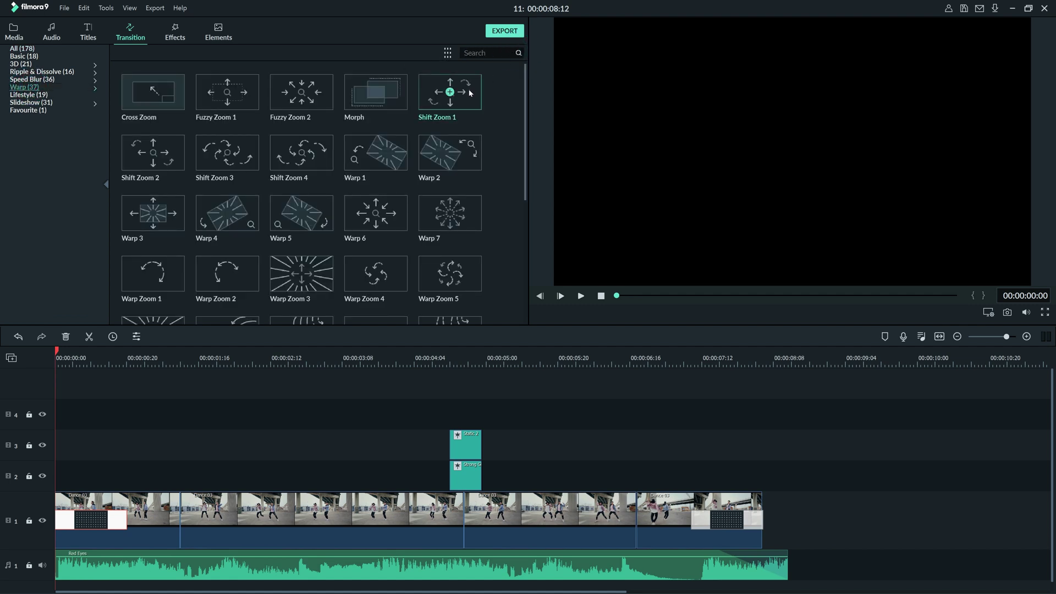
drag(468, 97, 633, 527)
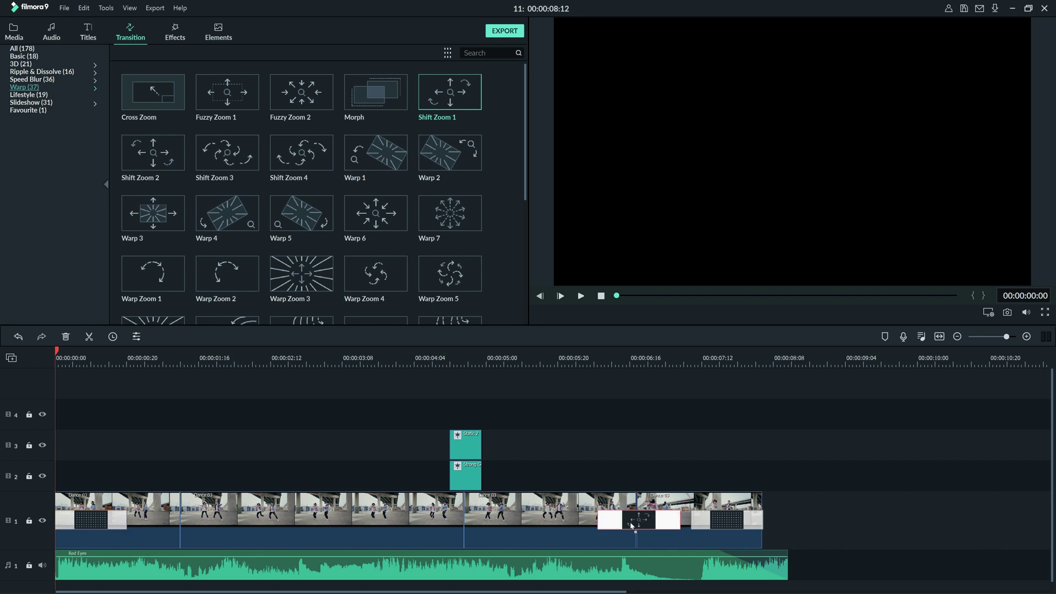
click(578, 360)
click(580, 297)
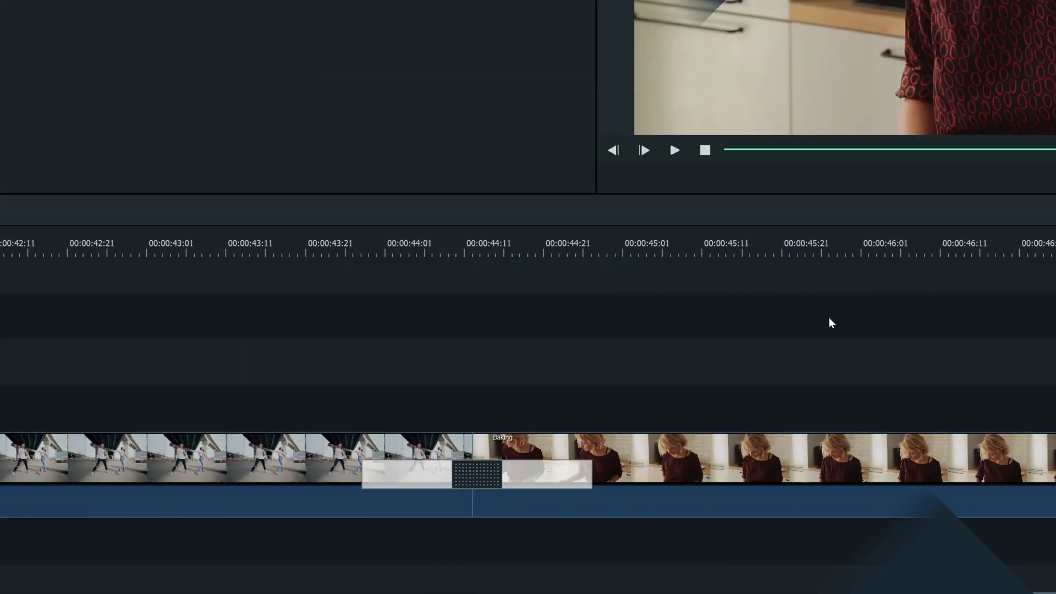
- Drag the fade transition off the cut between the dance clip and the Baking clip
click(478, 480)
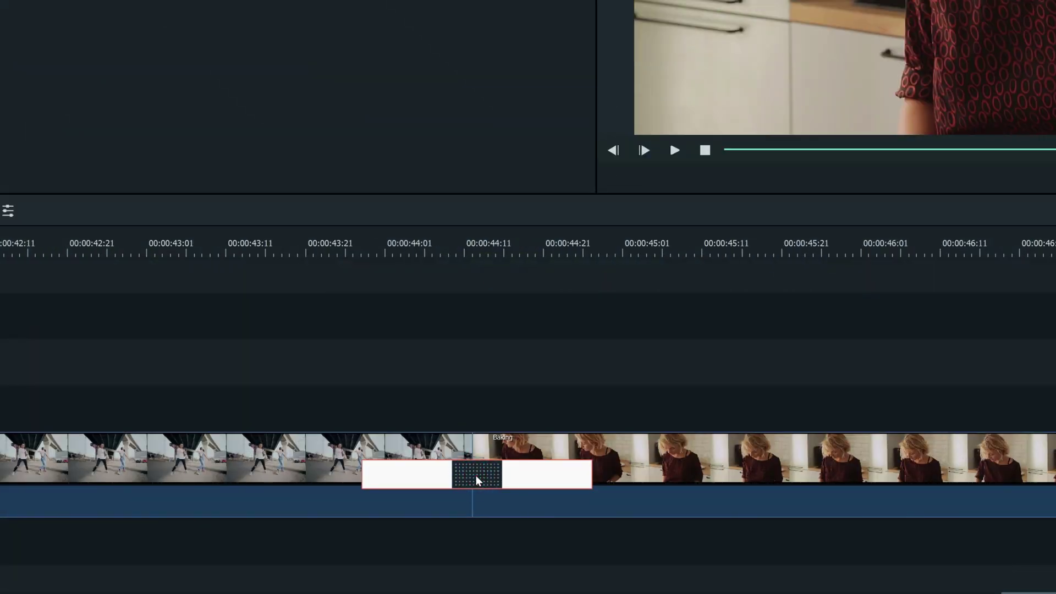
drag(478, 480, 679, 488)
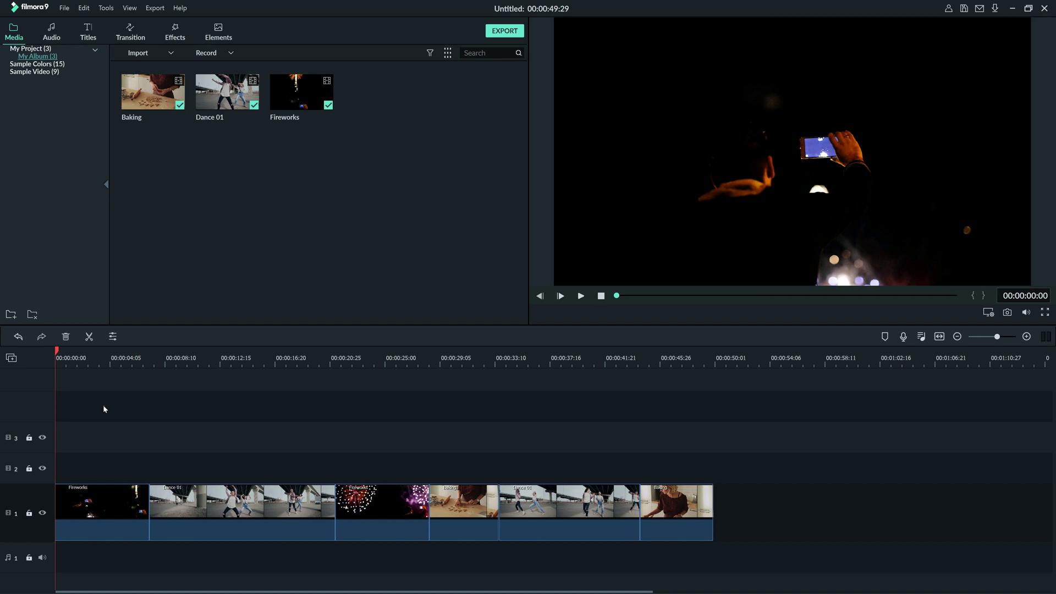
- Select all six clips, apply Morph to every cut, then switch to Random to Selected Clips
drag(103, 406, 693, 561)
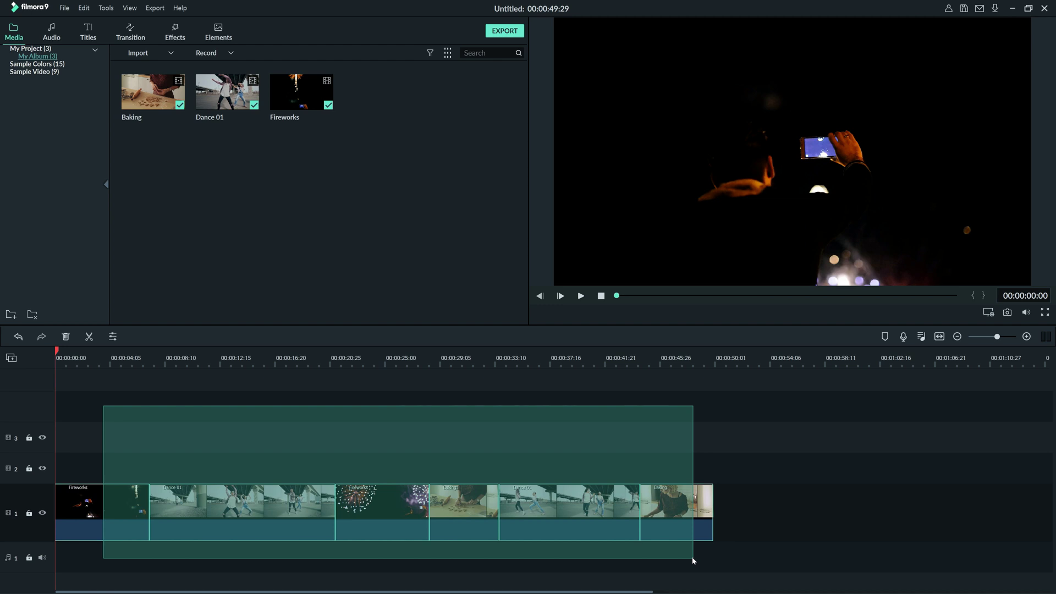
drag(693, 561, 693, 561)
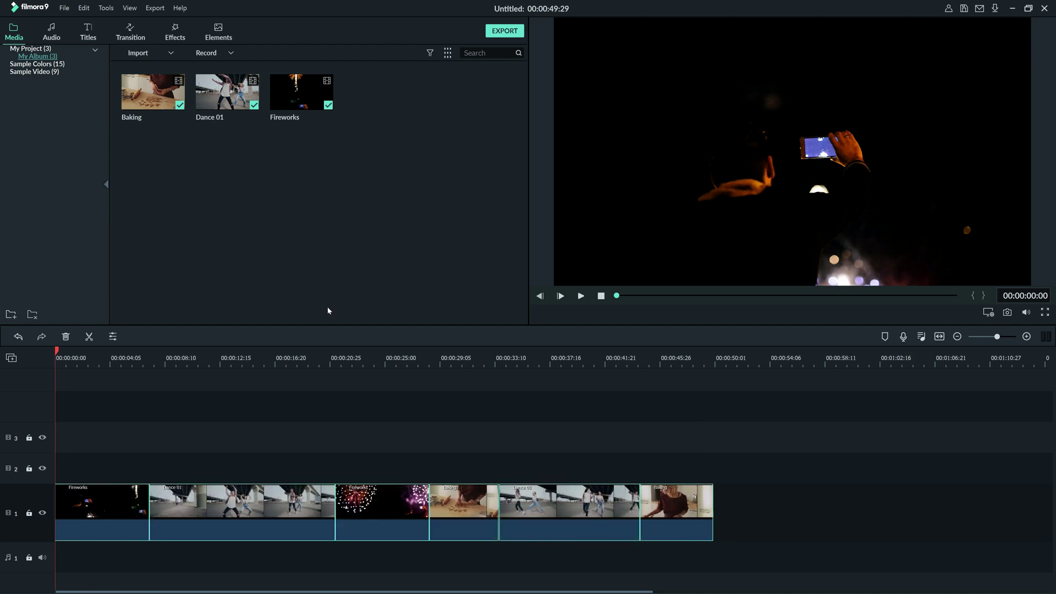
click(127, 34)
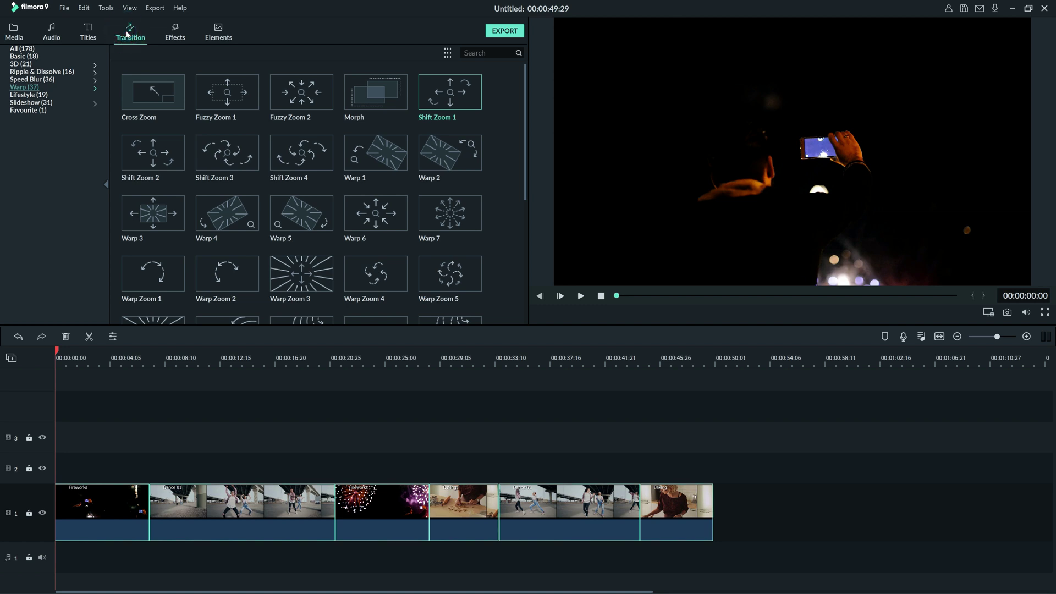
right_click(359, 104)
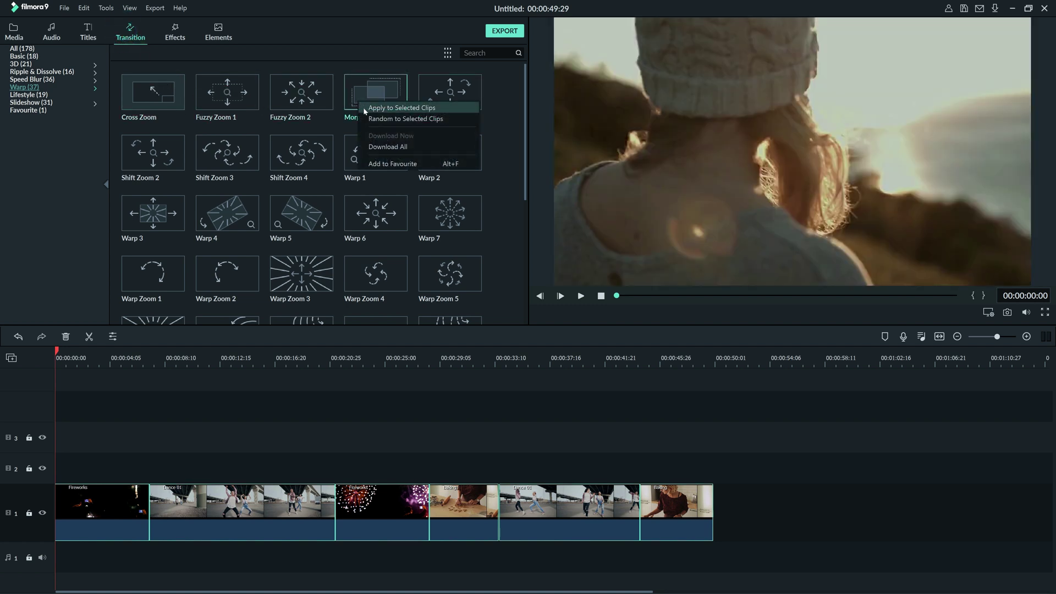
click(365, 108)
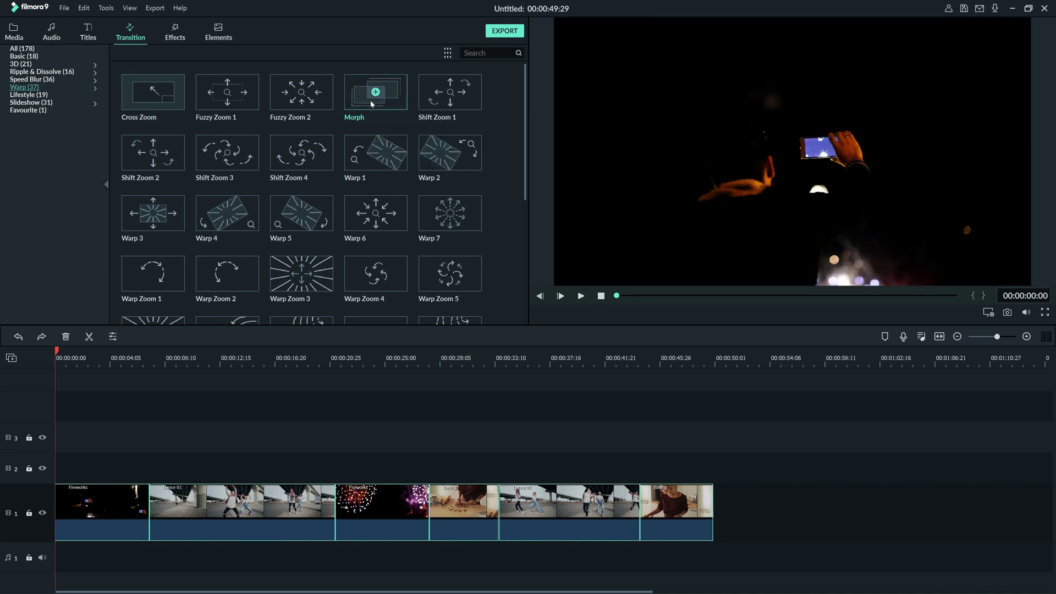
right_click(372, 102)
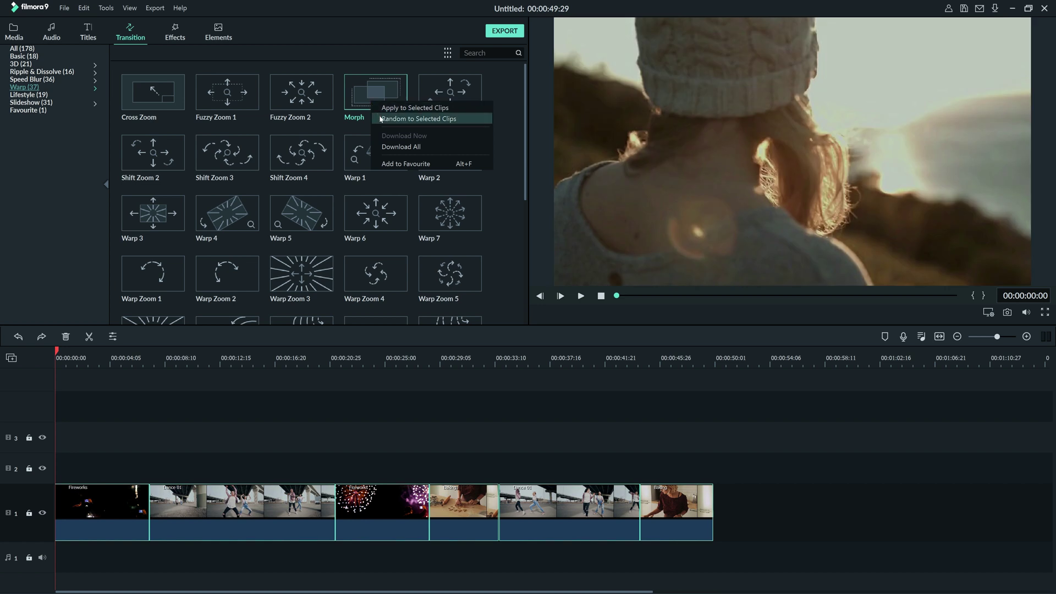
click(379, 116)
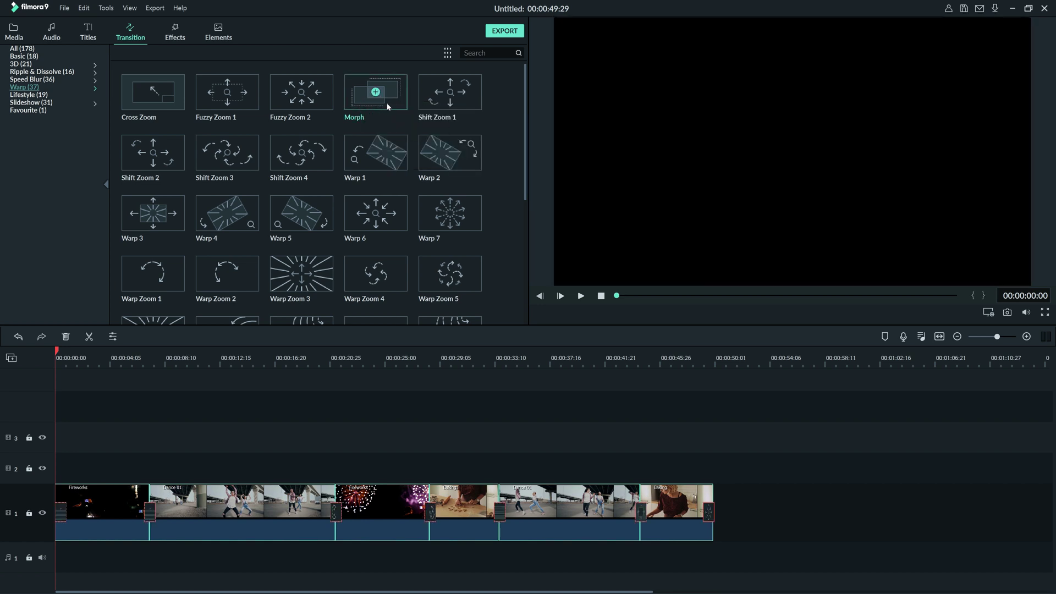
- Add Morph to favourites and show the Favourite category listing Fade and Morph
right_click(388, 104)
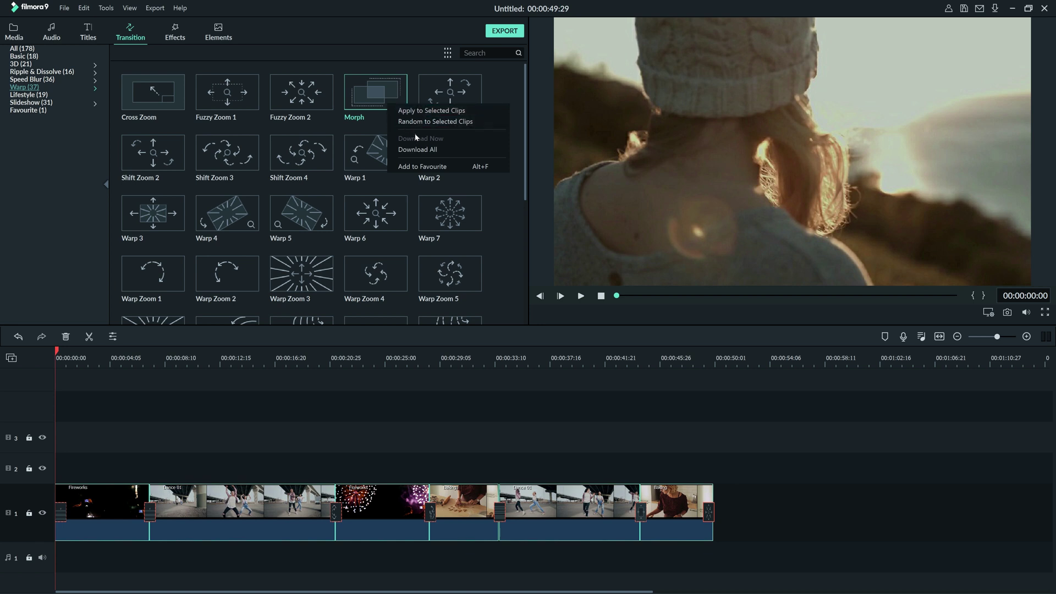
click(422, 166)
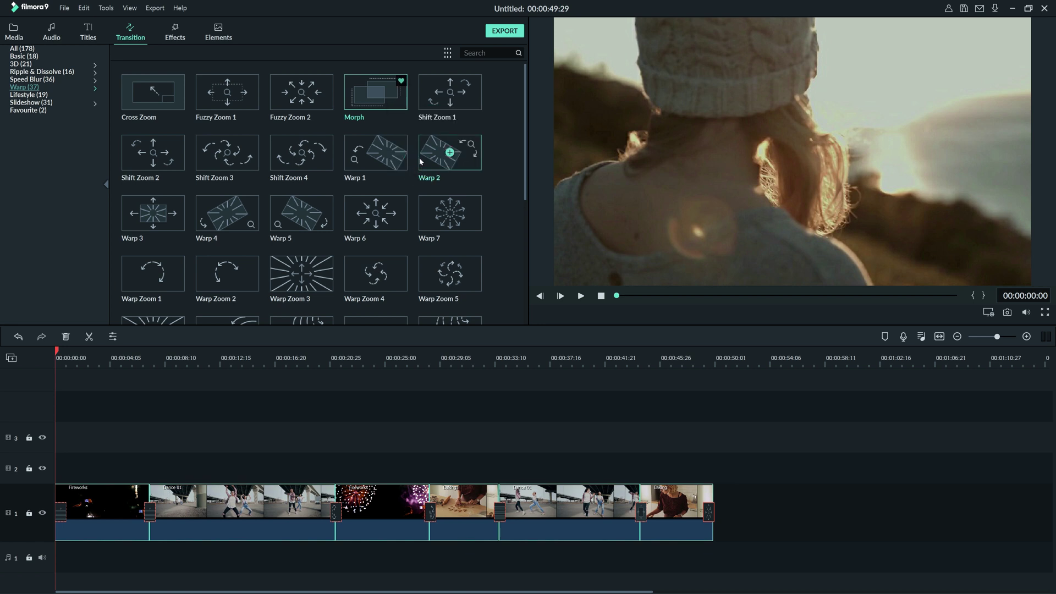
click(64, 108)
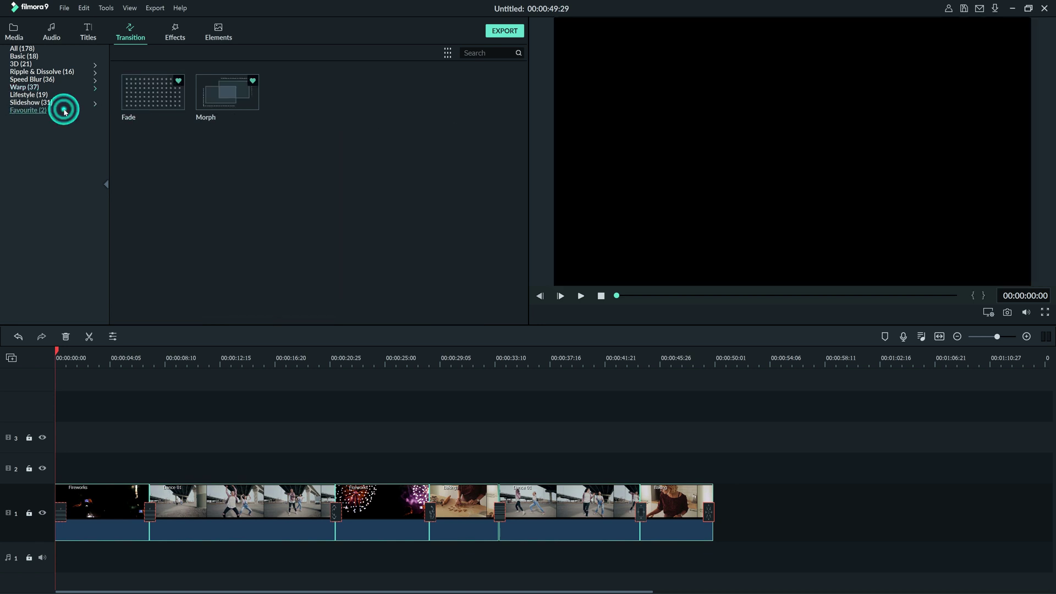